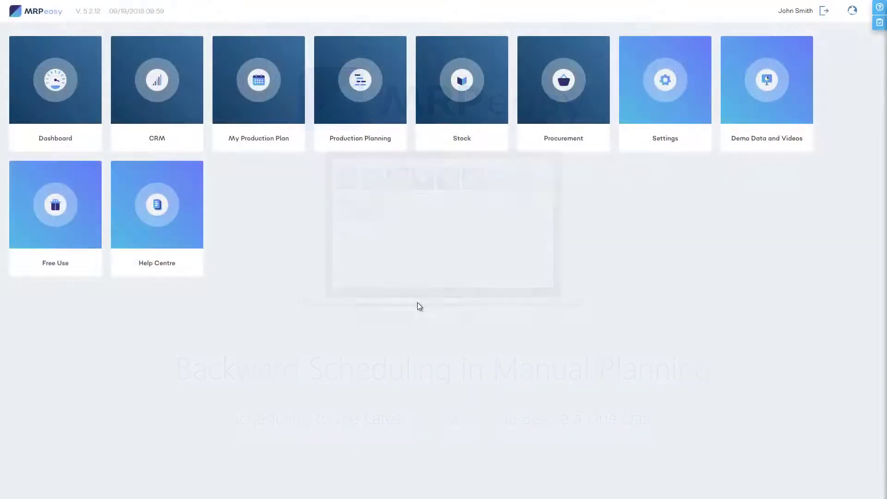
# Create a manufacturing order for 100 Wooden tables with due date 09/30/2018
pyautogui.click(365, 99)
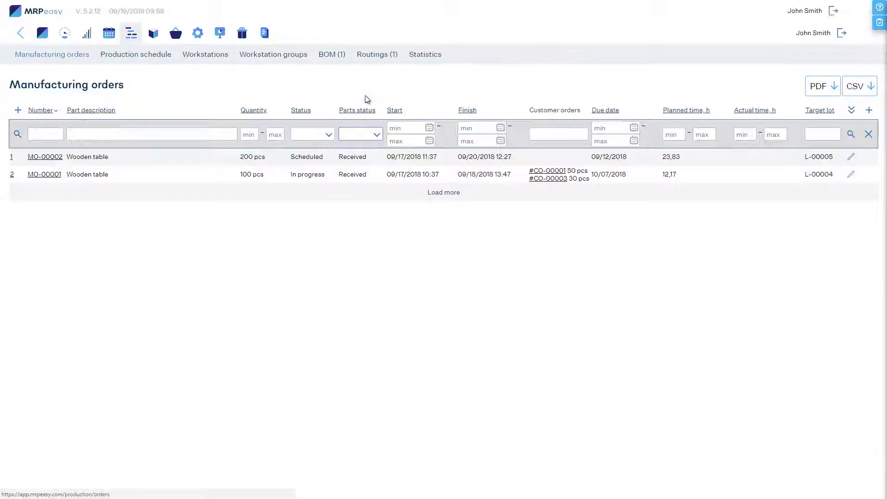
pyautogui.click(18, 89)
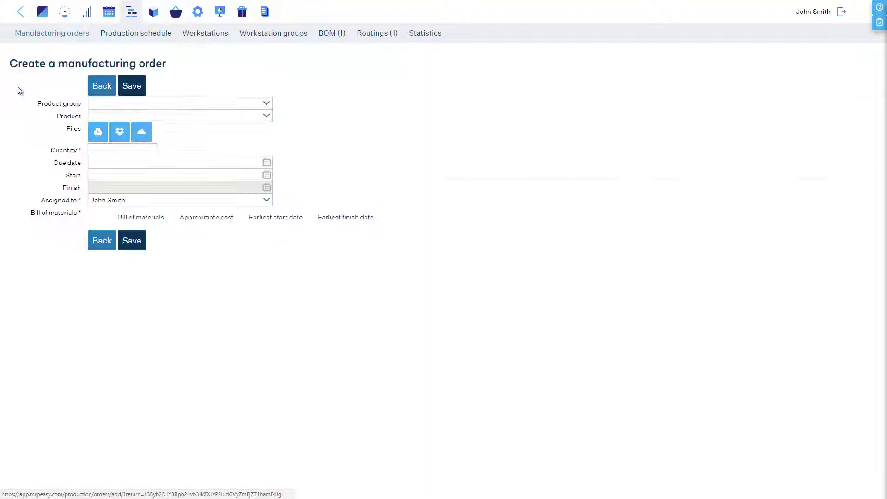
pyautogui.click(252, 116)
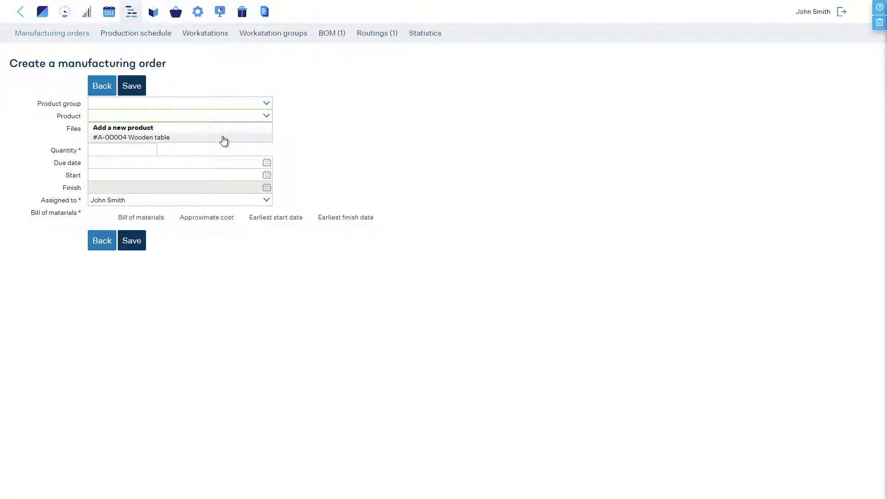
pyautogui.click(224, 137)
pyautogui.click(146, 149)
pyautogui.write('100')
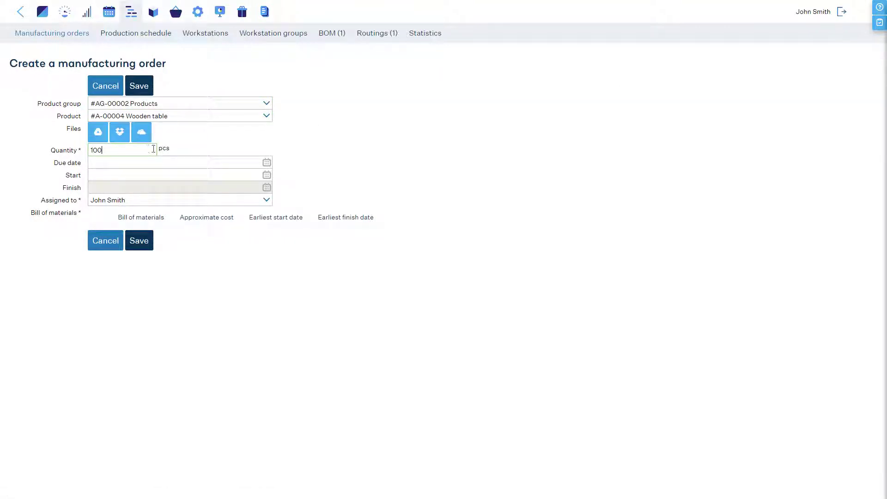
pyautogui.click(159, 162)
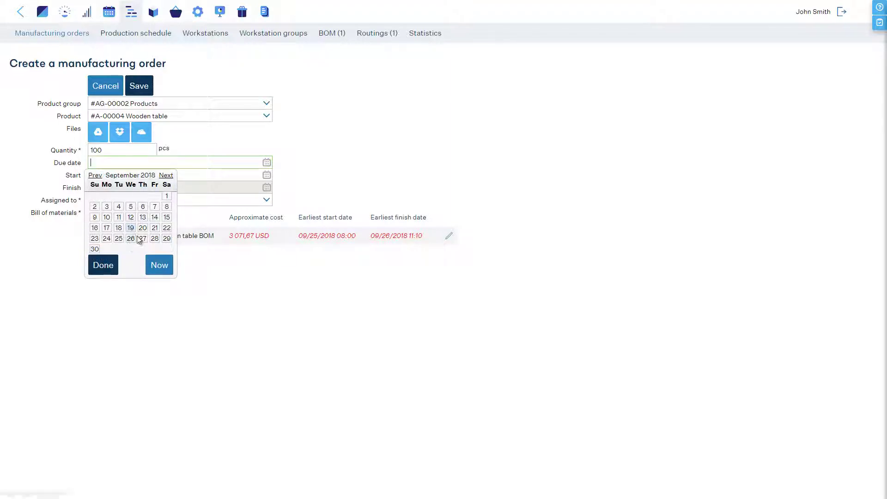
pyautogui.click(94, 249)
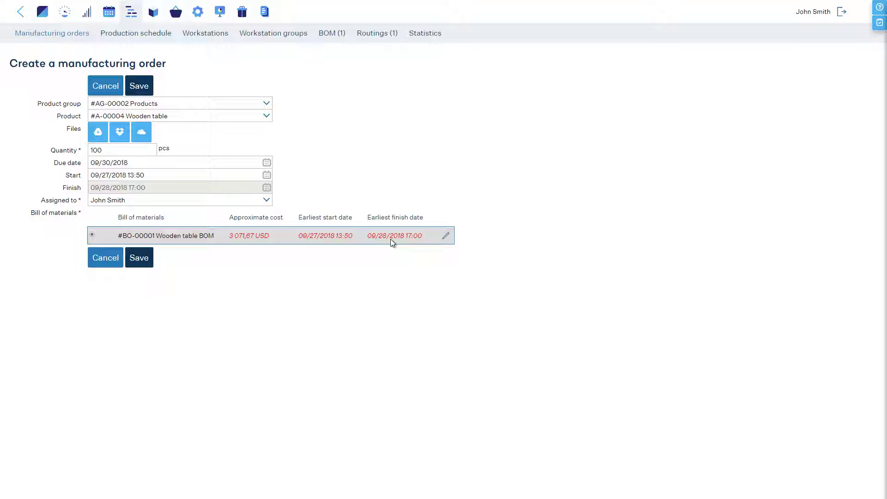
# Inspect the Wooden table bill of materials details, then go back to the order form
pyautogui.click(443, 235)
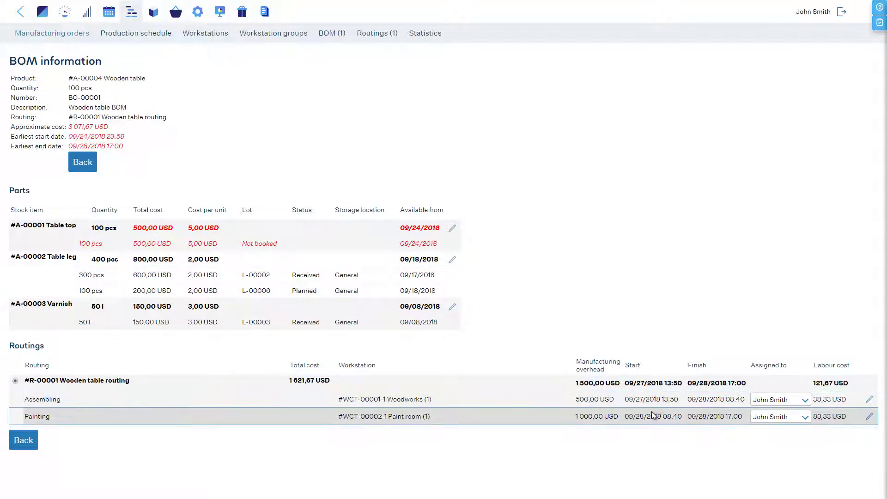
pyautogui.click(23, 441)
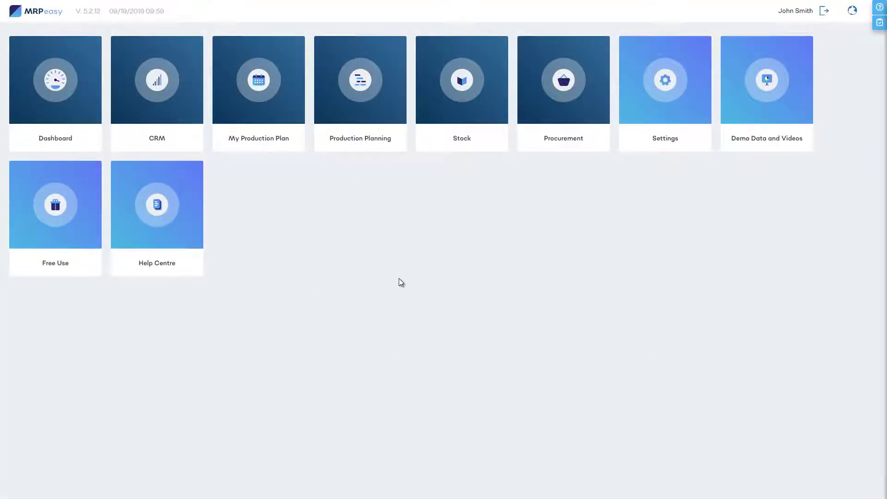
# Set Backward scheduling to Yes in Software settings and save
pyautogui.click(672, 84)
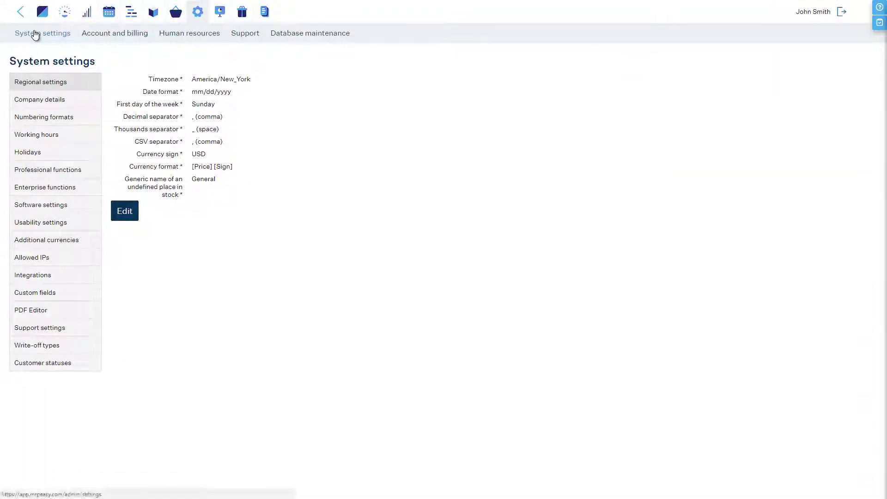
pyautogui.click(41, 204)
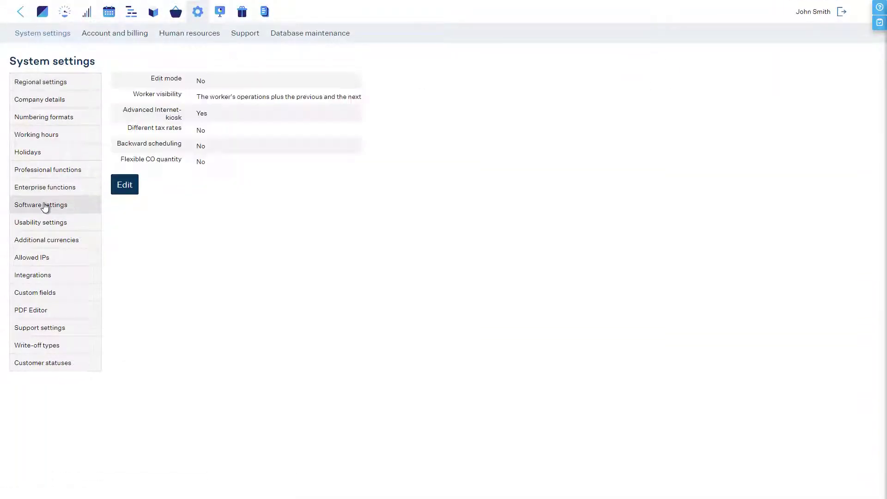
pyautogui.click(125, 185)
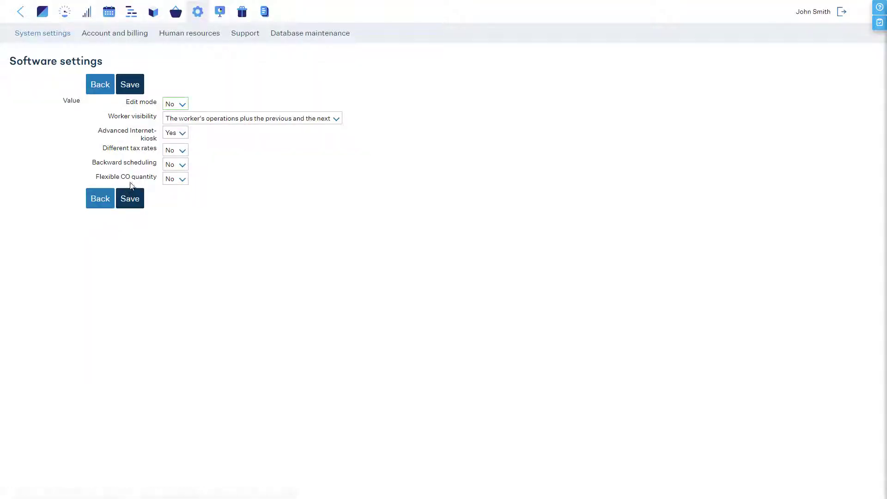
pyautogui.click(171, 178)
pyautogui.click(172, 179)
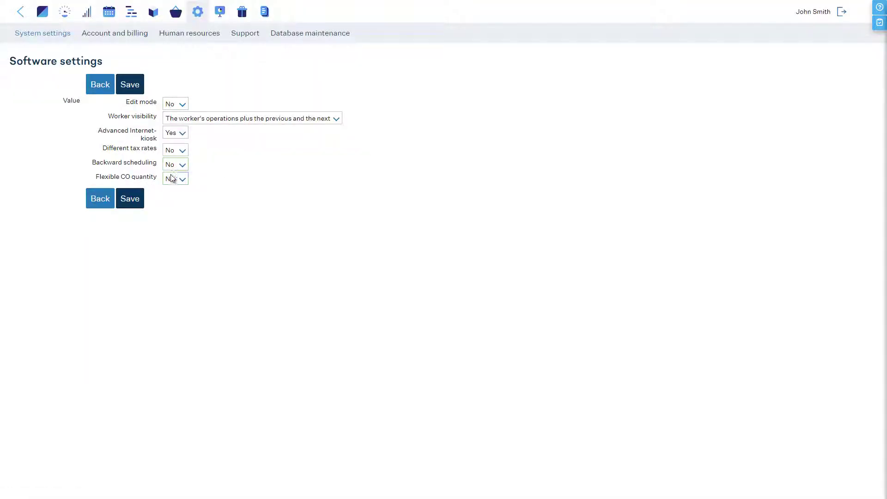
pyautogui.click(134, 198)
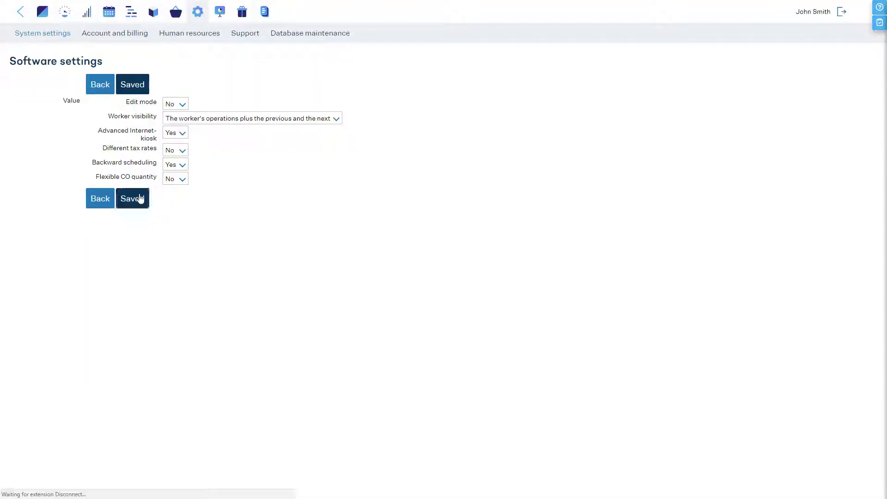
# Start a new customer order, choosing the customer and delivery date 10/03/2018
pyautogui.click(86, 12)
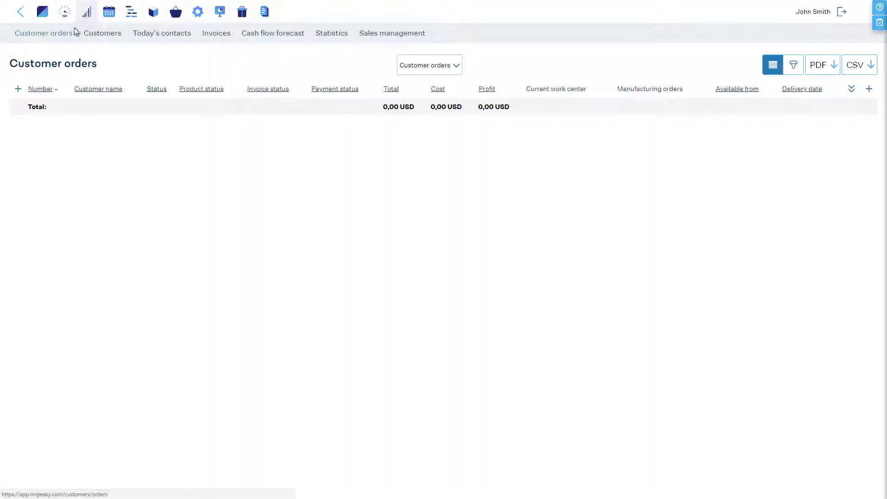
pyautogui.click(18, 88)
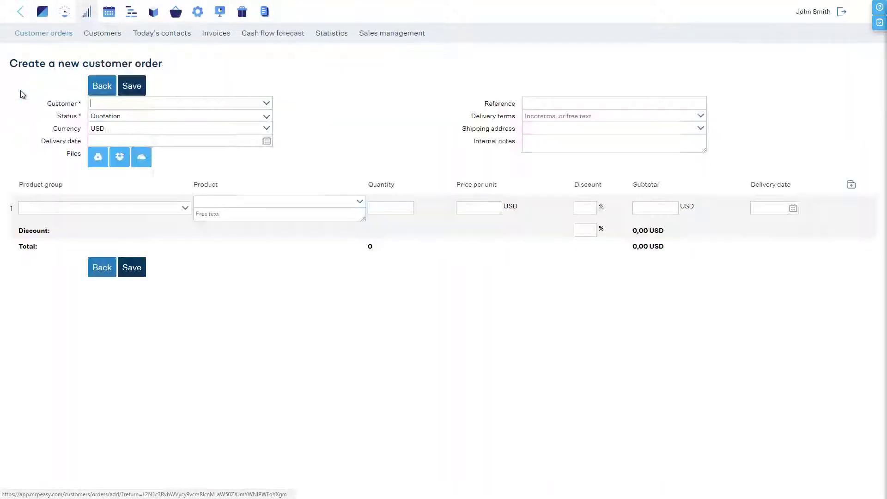
pyautogui.click(258, 102)
pyautogui.click(255, 126)
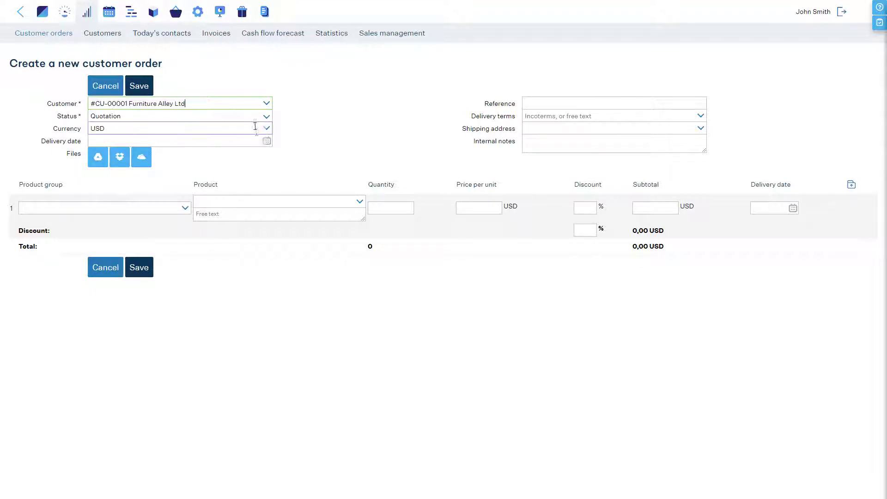
pyautogui.click(258, 143)
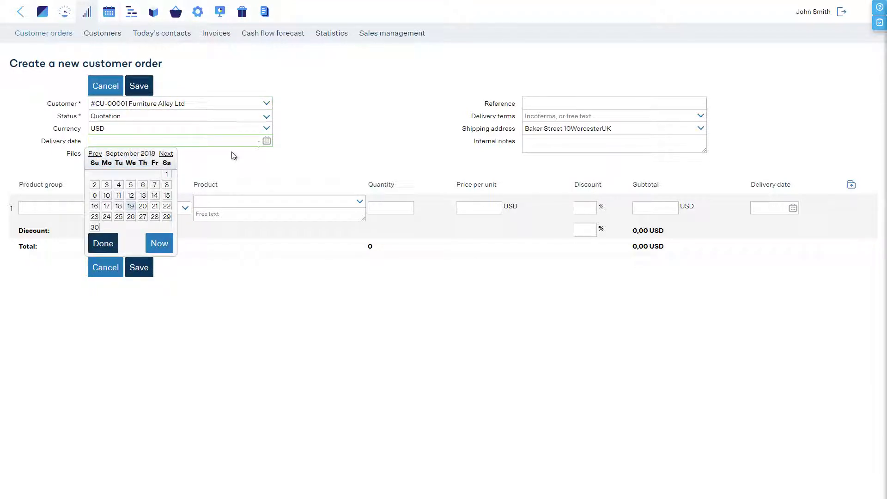
pyautogui.click(167, 156)
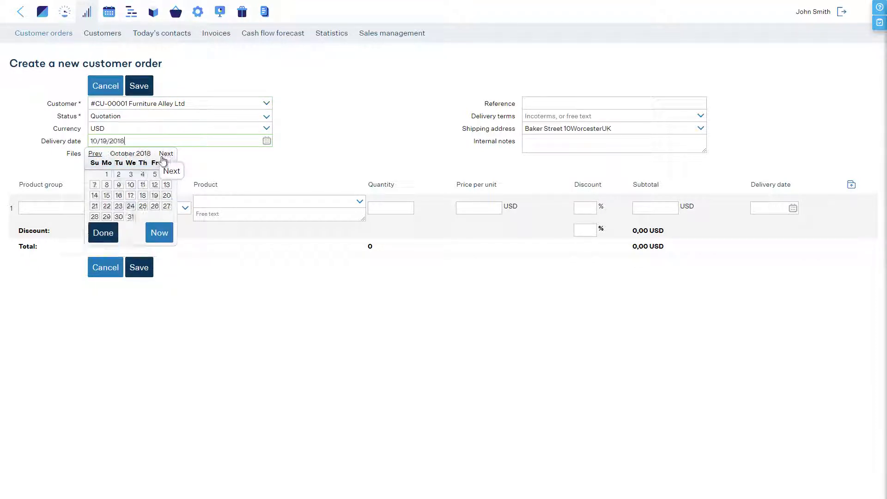
pyautogui.click(132, 175)
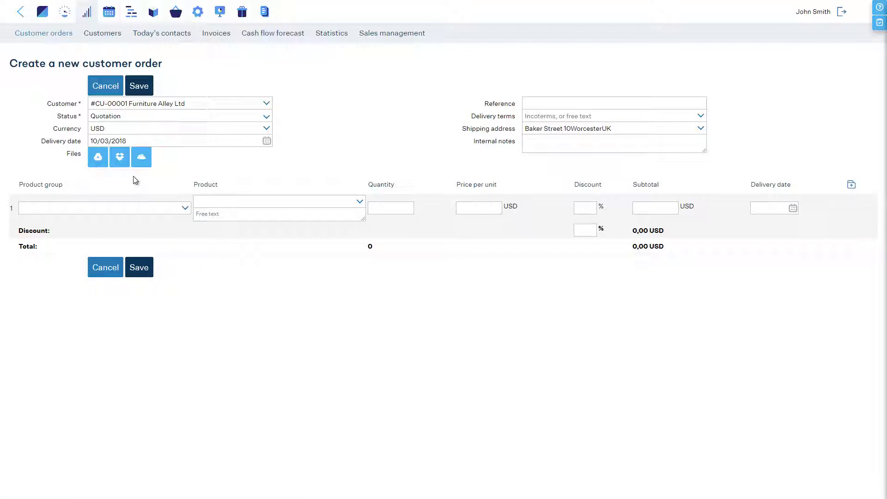
# Add a first line of 100 Wooden tables delivered 09/26/2018
pyautogui.click(359, 198)
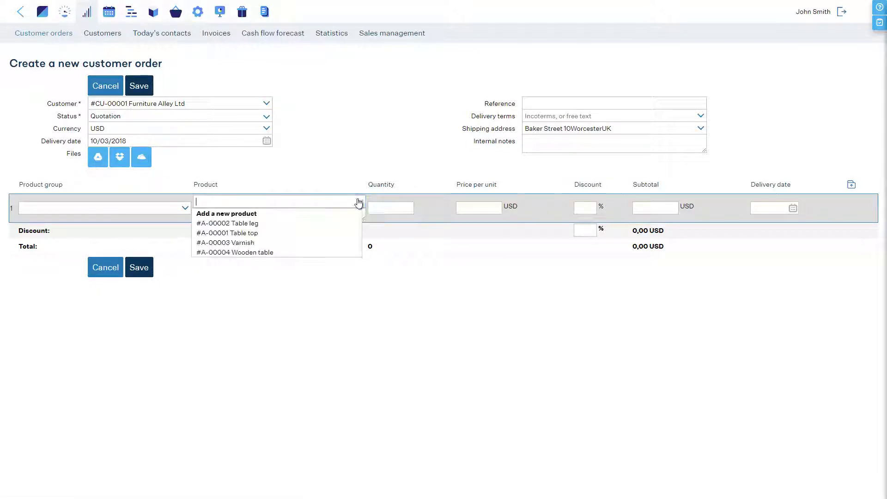
pyautogui.click(315, 251)
pyautogui.click(399, 209)
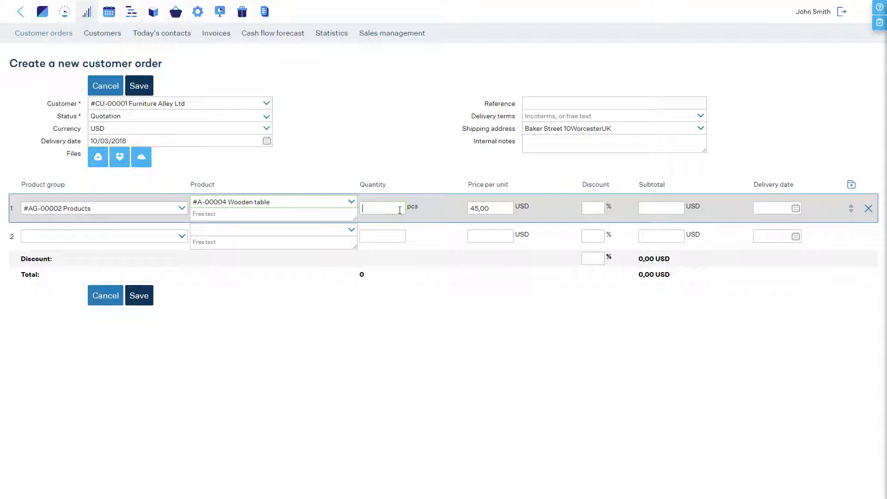
pyautogui.write('100')
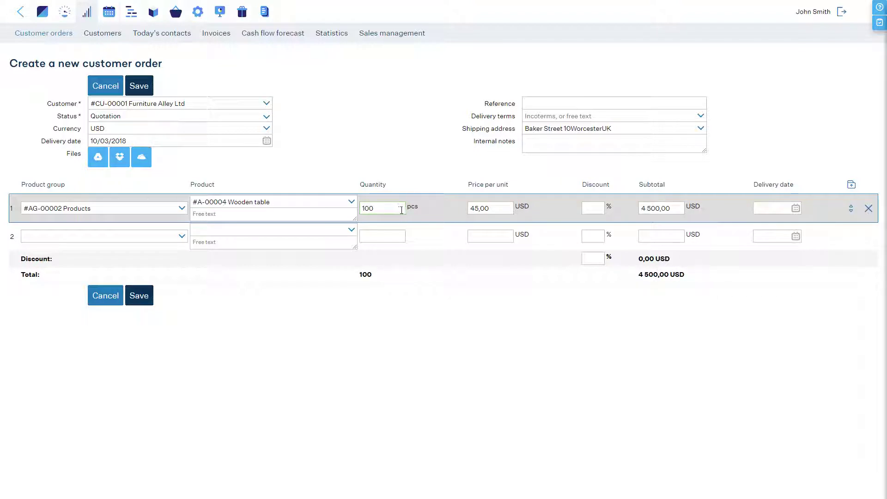
pyautogui.click(786, 213)
pyautogui.click(796, 284)
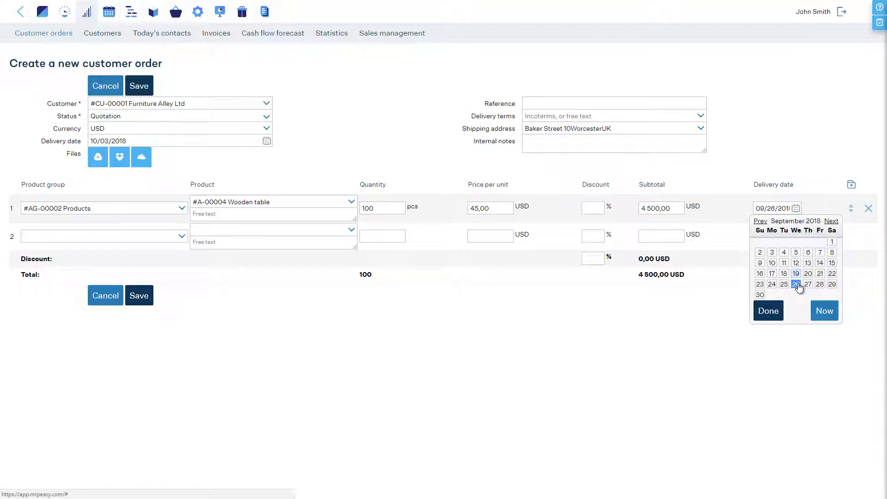
# Add a second line of 100 Wooden tables delivered 10/03/2018
pyautogui.click(351, 229)
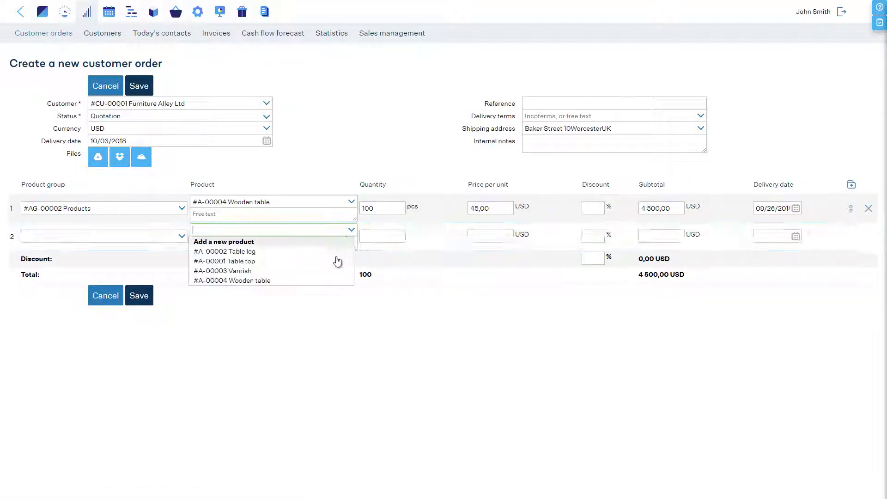
pyautogui.click(326, 281)
pyautogui.click(377, 237)
pyautogui.write('100')
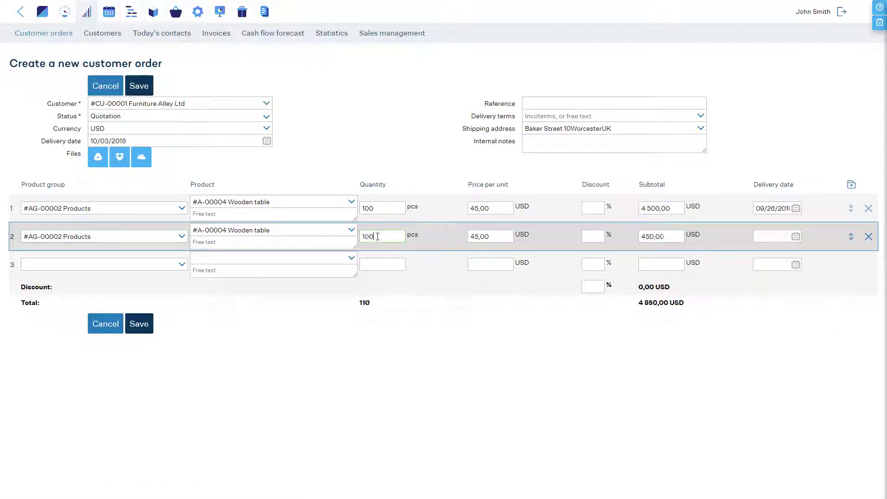
pyautogui.click(785, 236)
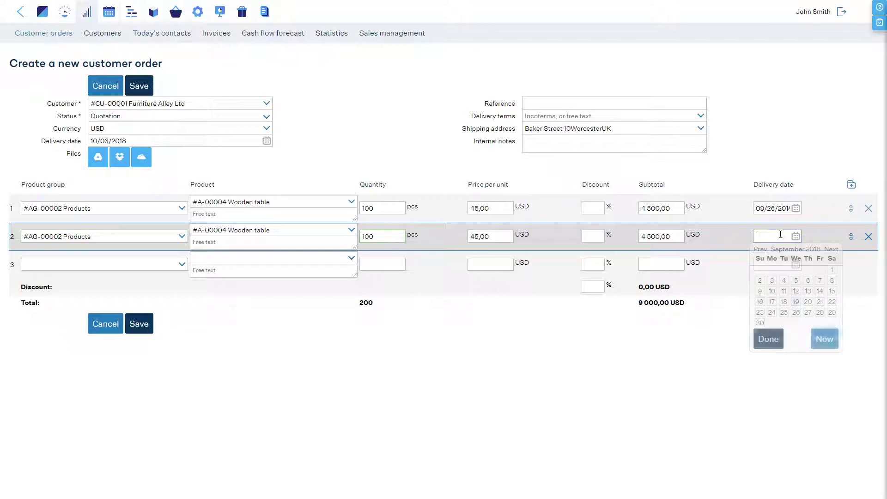
pyautogui.click(830, 249)
pyautogui.click(795, 270)
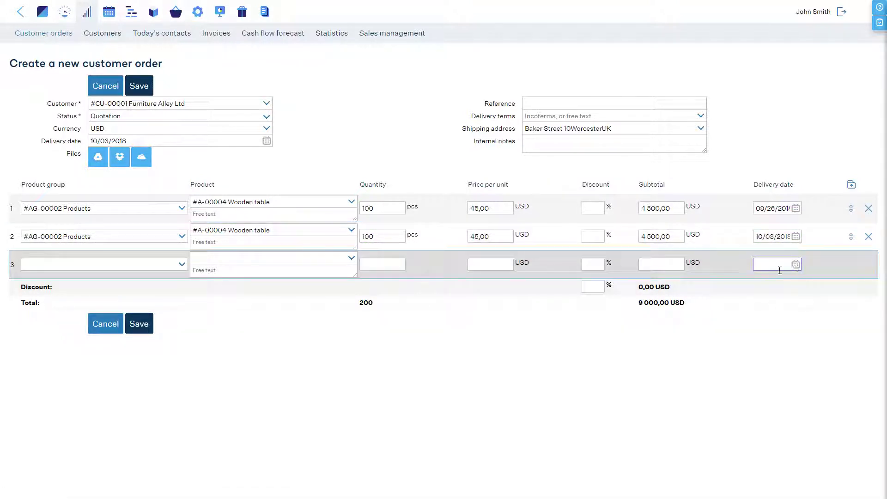
# Save the customer order and book all items, creating MOs for missing Wooden tables
pyautogui.click(139, 323)
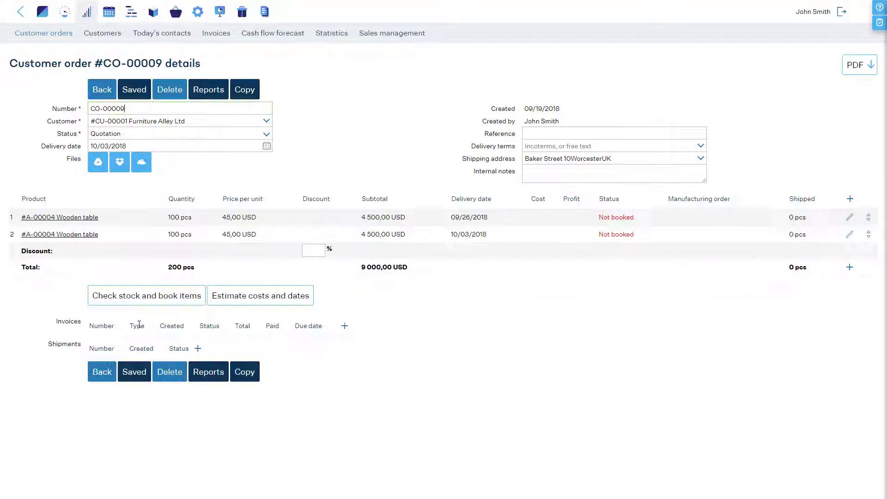
pyautogui.click(141, 297)
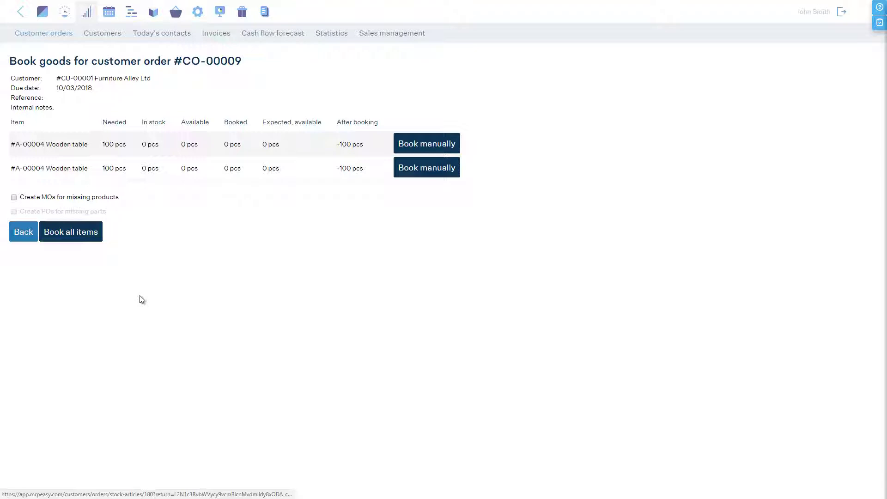
pyautogui.click(75, 198)
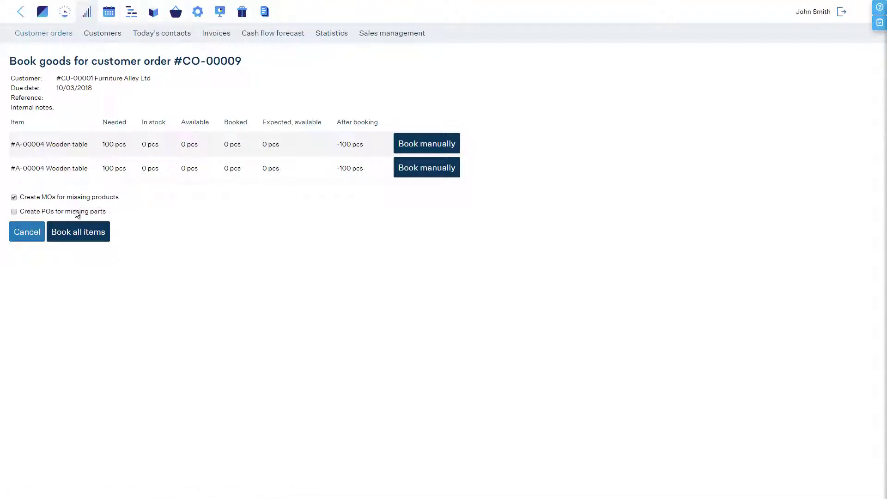
pyautogui.click(101, 229)
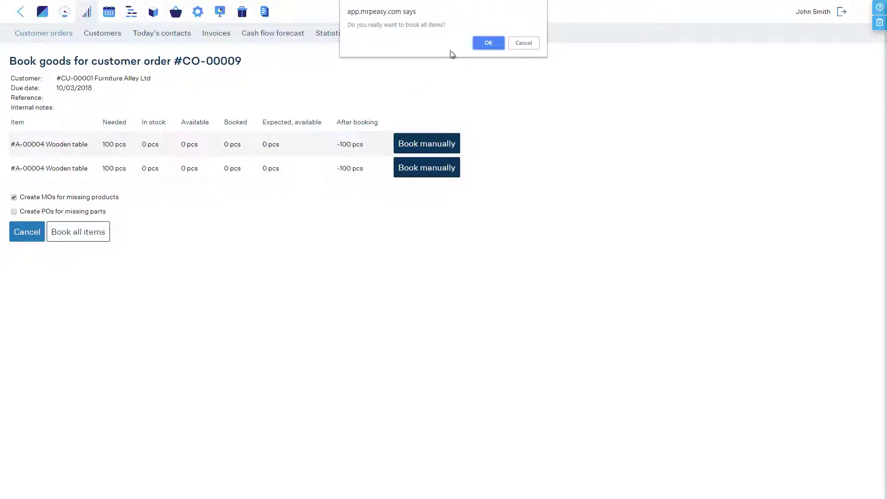
pyautogui.click(489, 43)
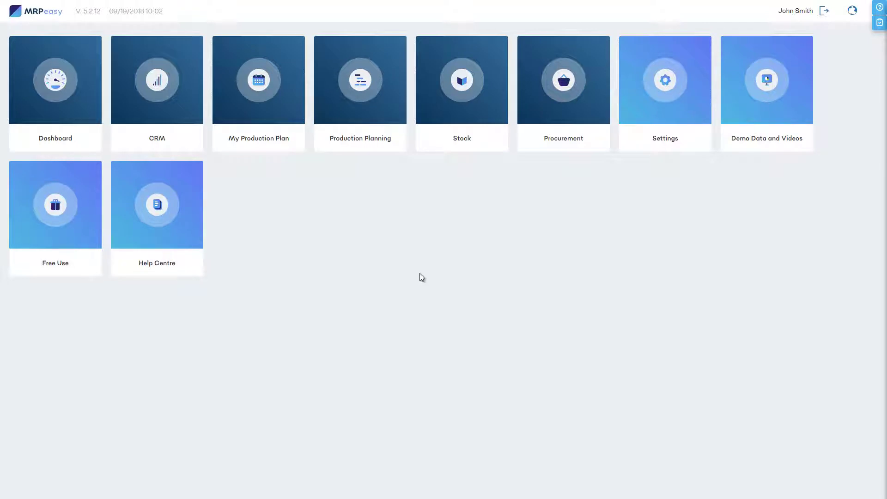
# Create a new procurement forecast named 'Forecast'
pyautogui.click(560, 86)
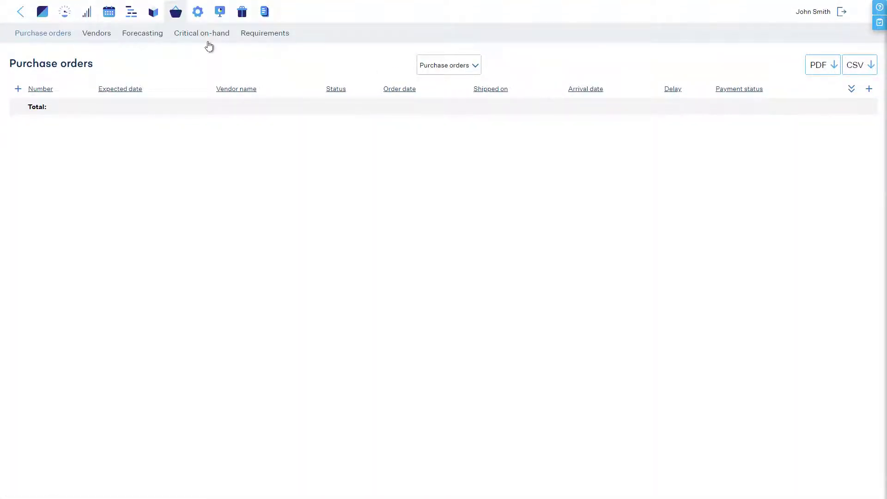
pyautogui.click(150, 37)
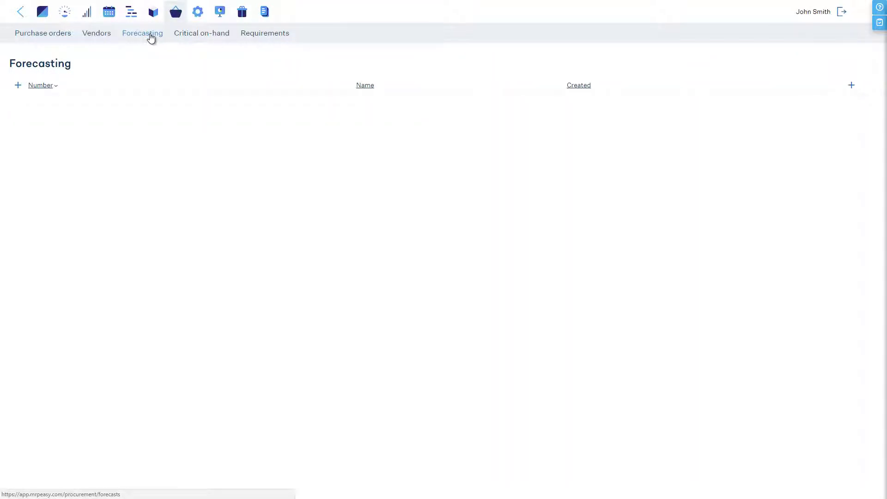
pyautogui.click(18, 85)
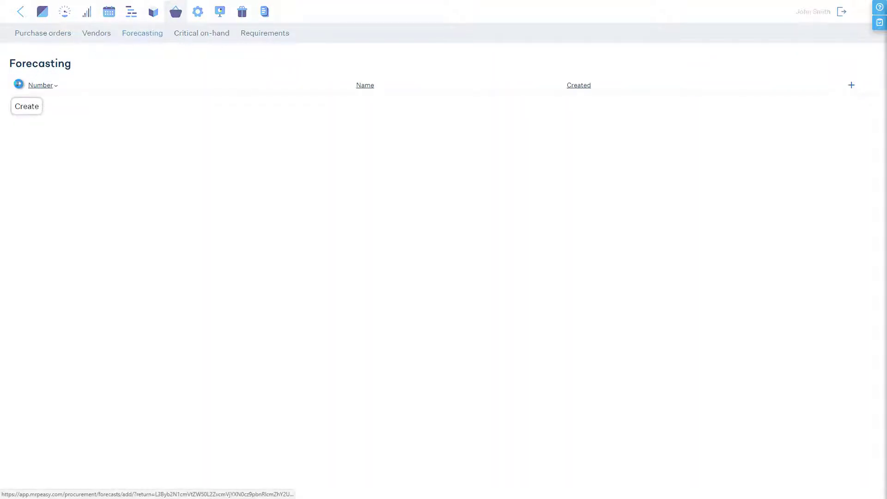
pyautogui.write('Forecast')
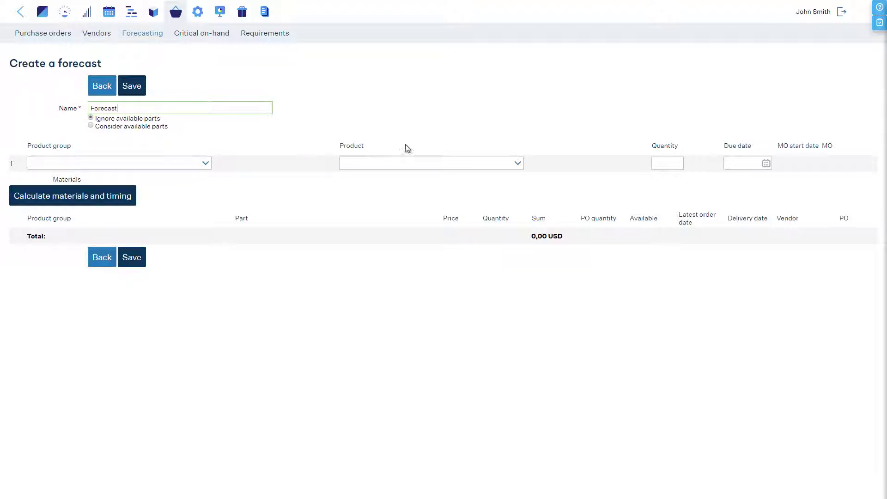
# Add a forecast line of 100 Wooden tables due 10/31/2018
pyautogui.click(517, 163)
pyautogui.click(511, 185)
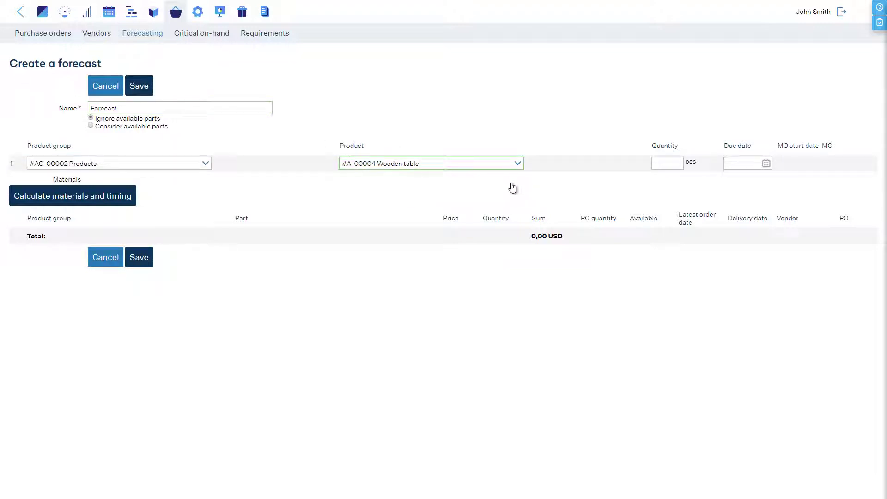
pyautogui.click(665, 164)
pyautogui.write('100')
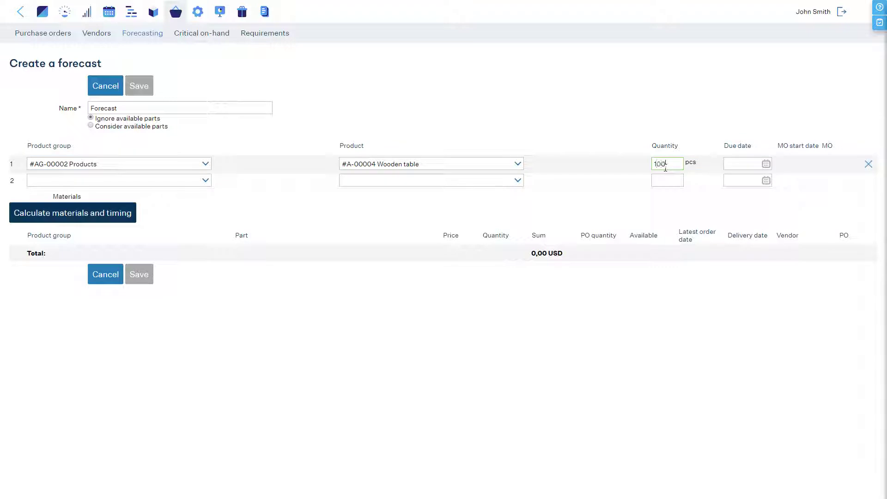
pyautogui.click(739, 164)
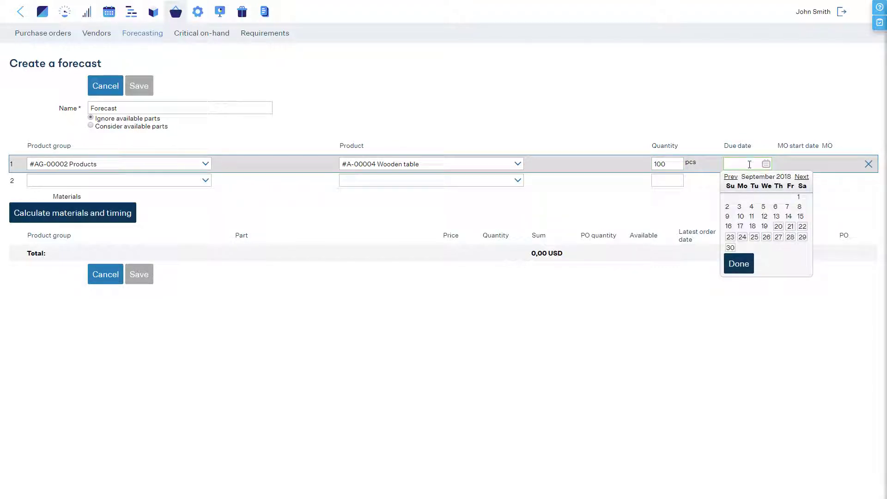
pyautogui.click(803, 178)
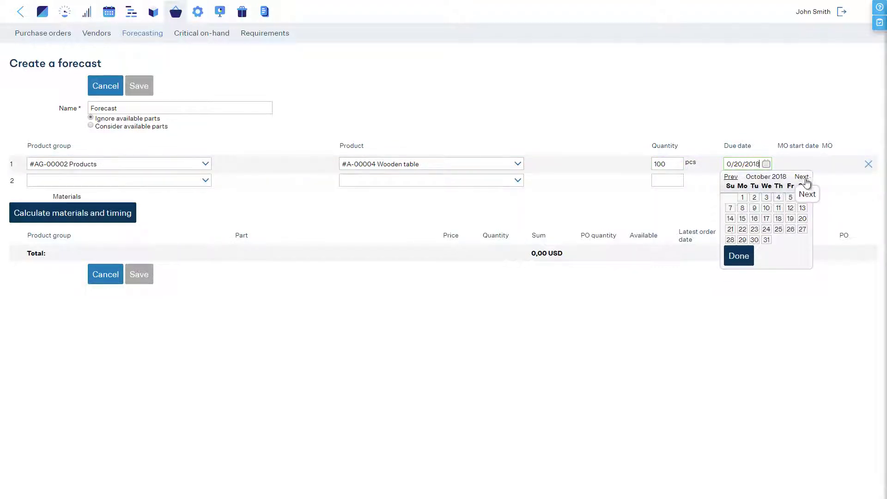
pyautogui.click(766, 240)
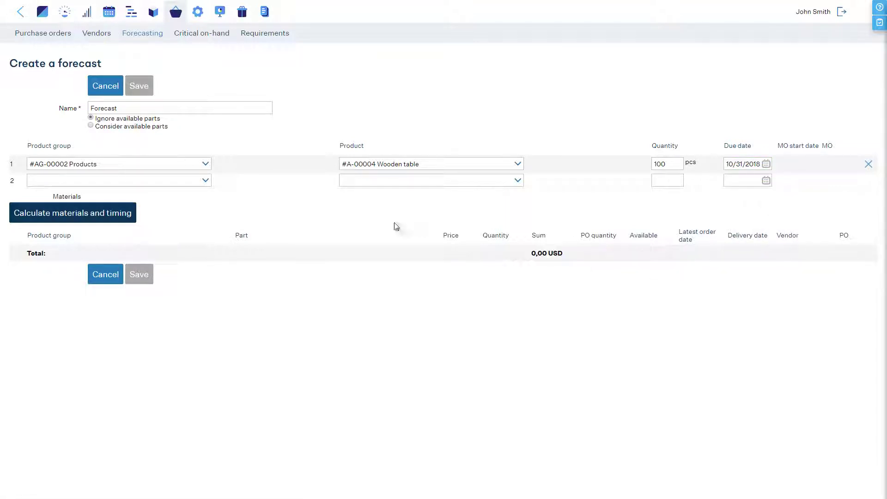
# Calculate the forecast's materials and timing, listing table legs, table tops and varnish
pyautogui.click(101, 211)
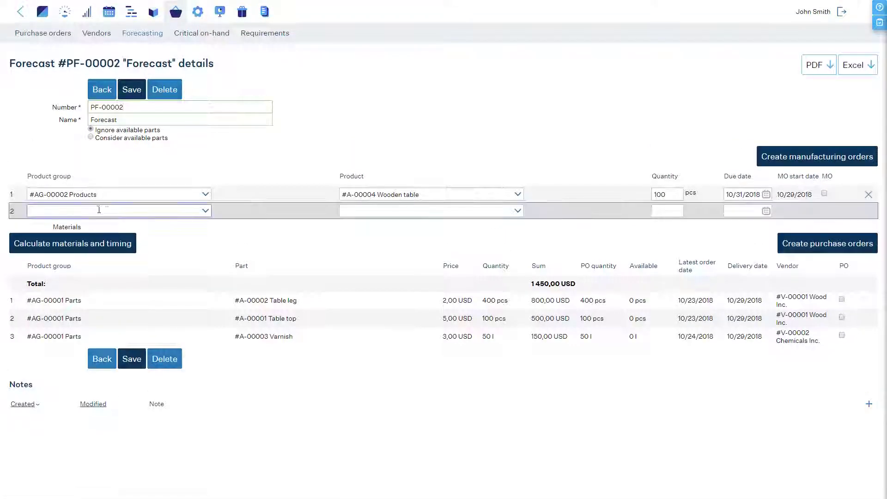